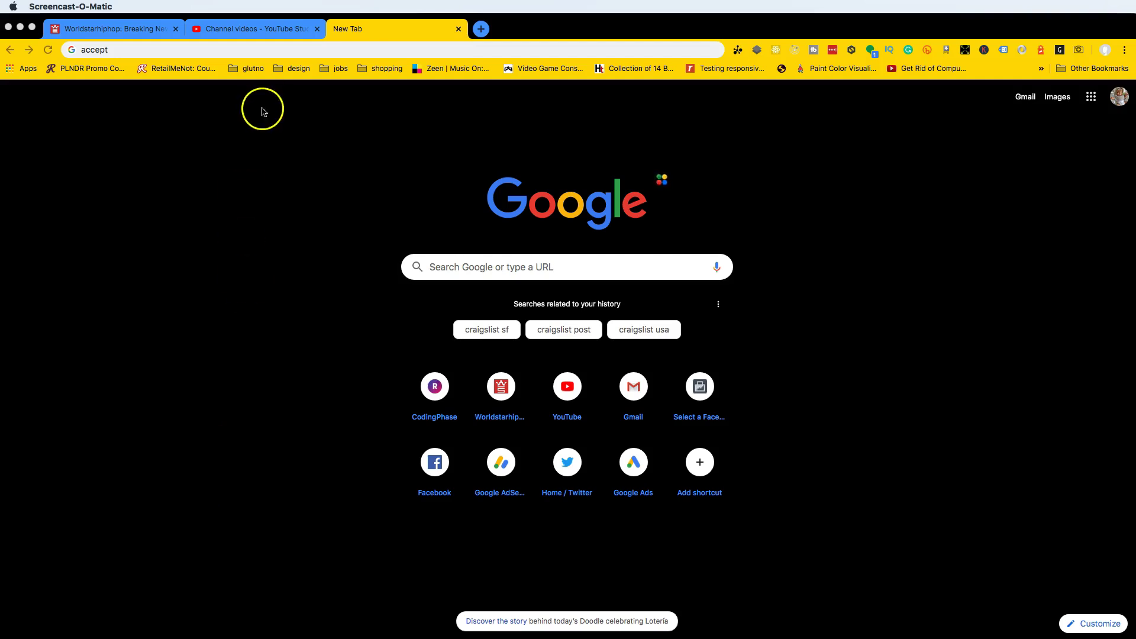
Load the Google Ads site at google.com/adwords in the new Chrome tab
{"action": "left_click", "coordinate": [253, 53]}
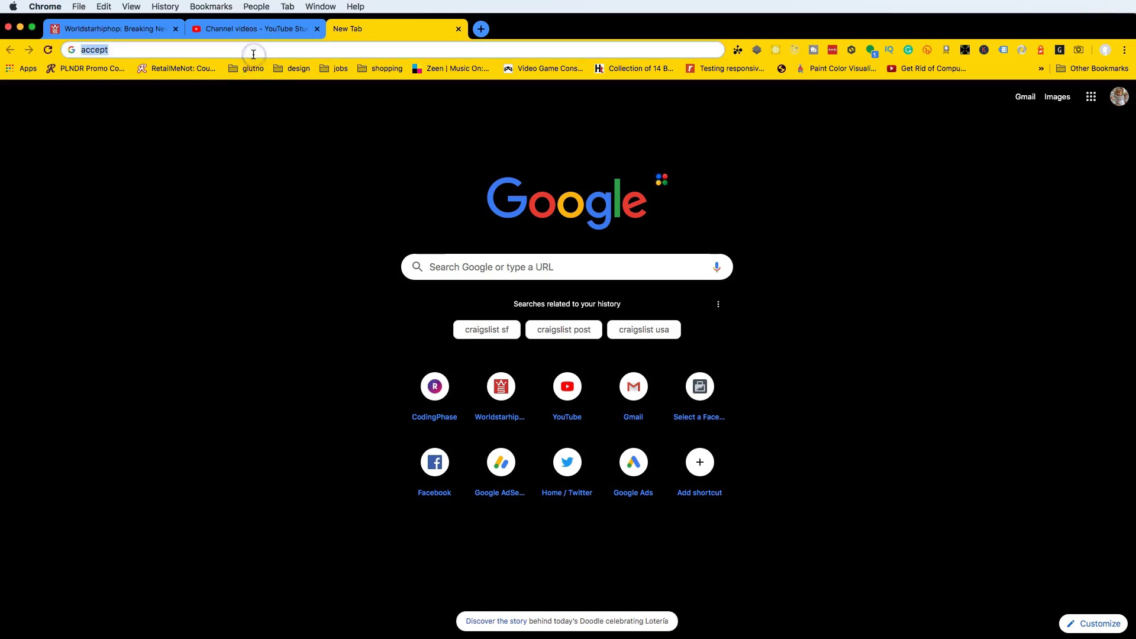
{"action": "type", "text": "google.com/"}
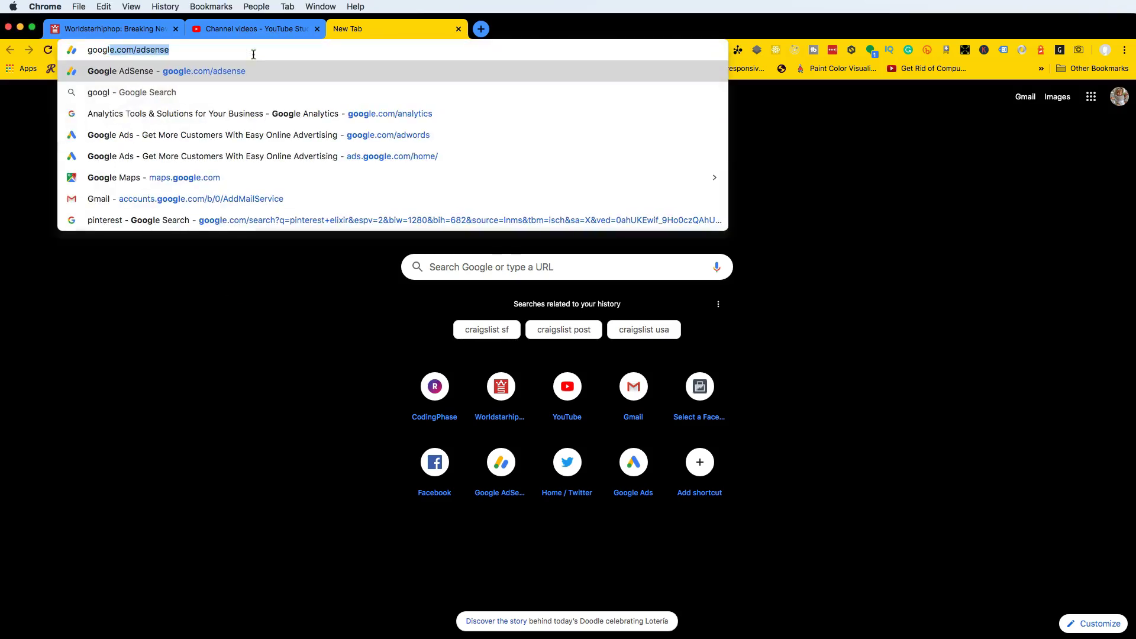
{"action": "type", "text": "adwo"}
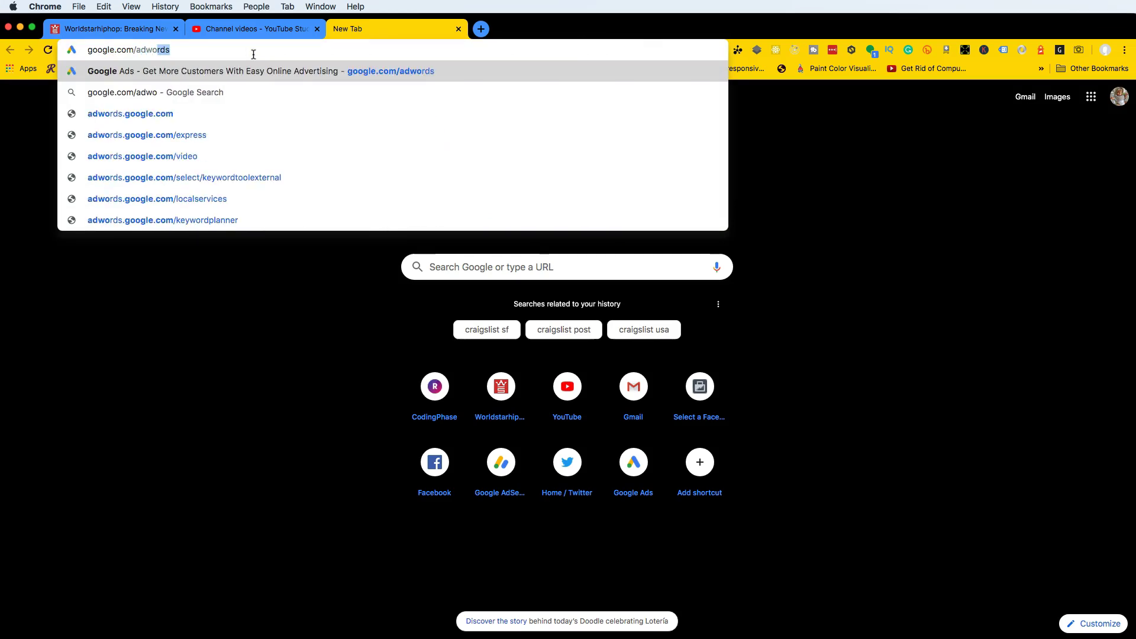
{"action": "key", "text": "Return"}
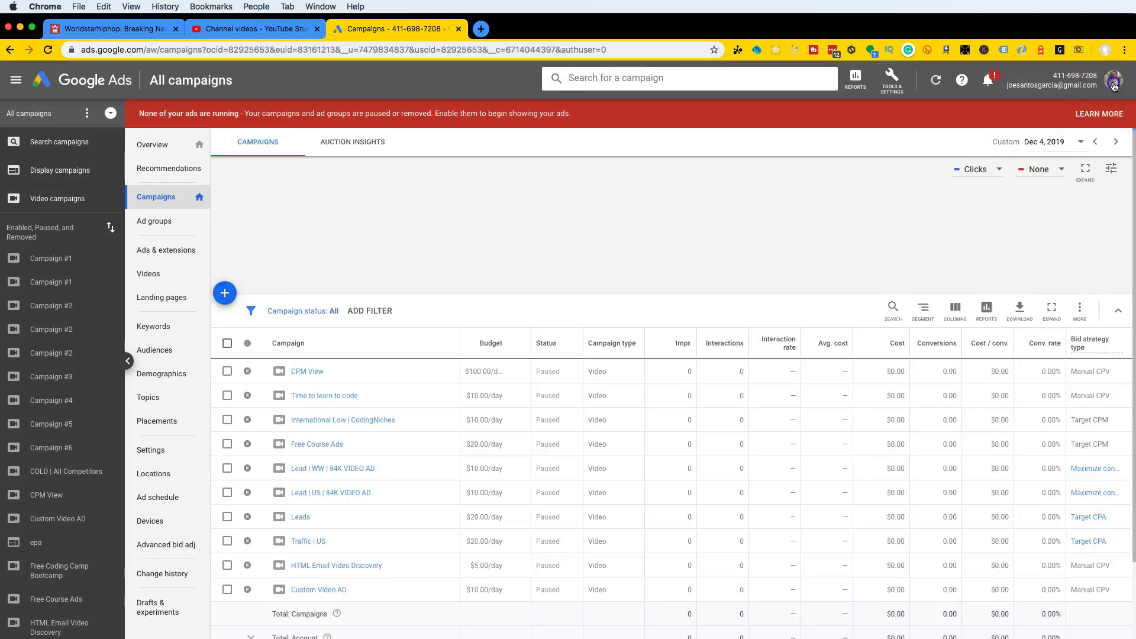
Switch to the other signed-in Google account and start a new Google Ads account
{"action": "left_click", "coordinate": [1115, 86]}
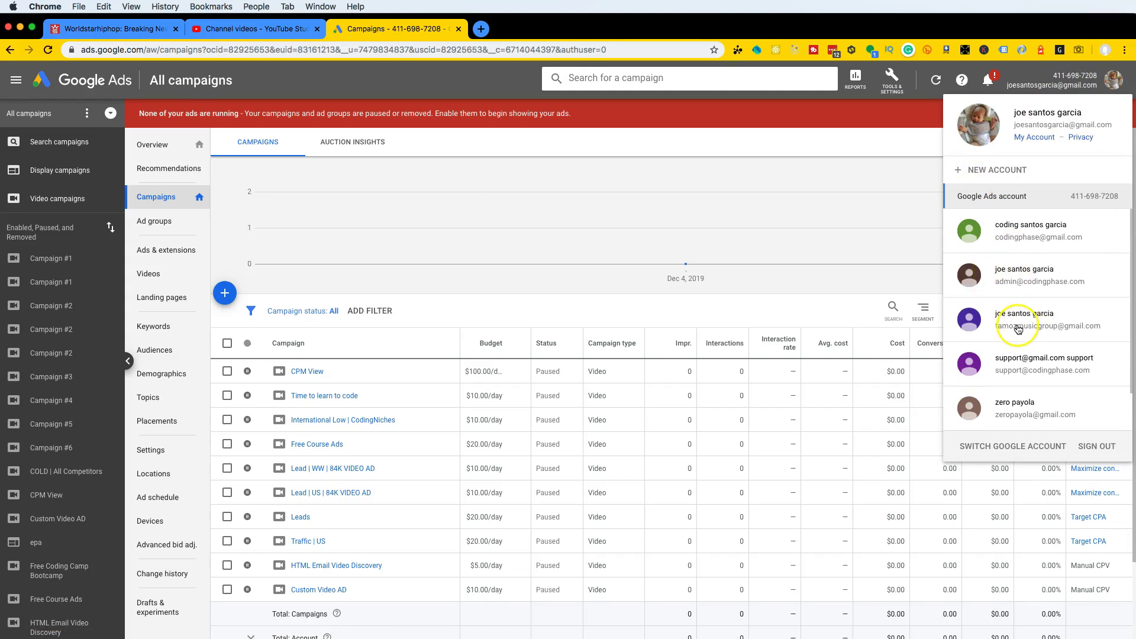
{"action": "left_click", "coordinate": [991, 332]}
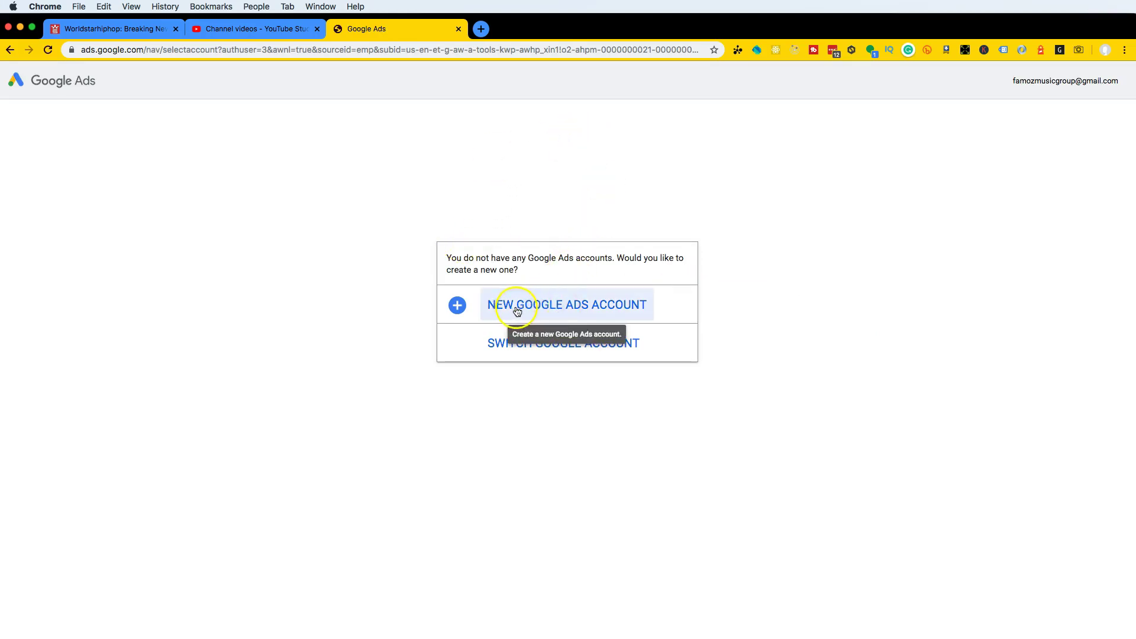
{"action": "left_click", "coordinate": [568, 305]}
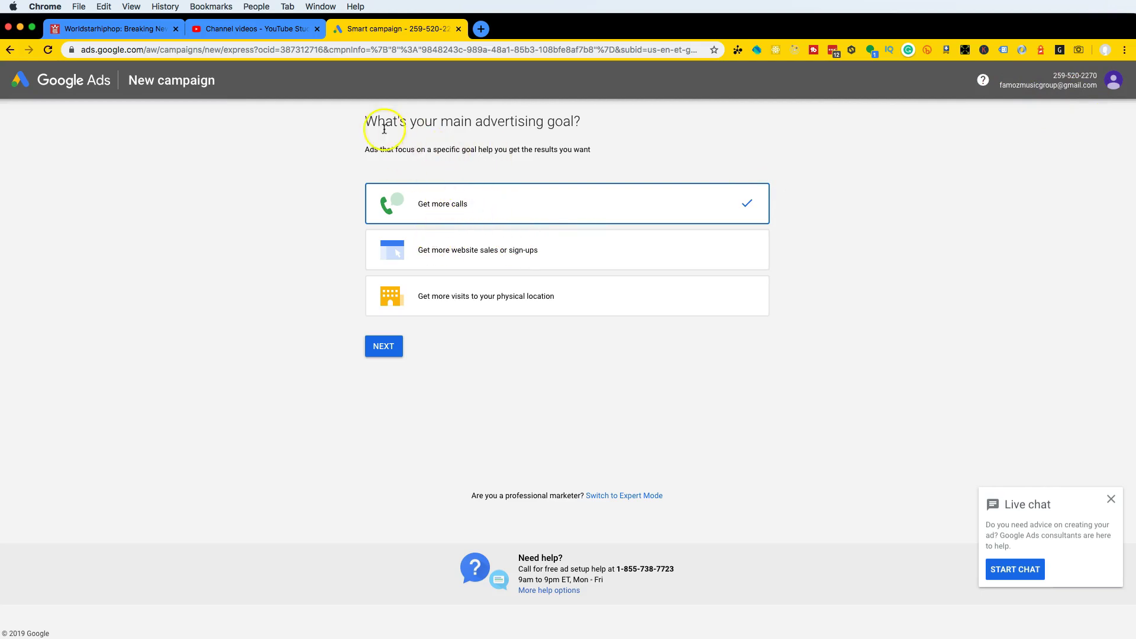
Choose 'Get more website sales or sign-ups' as the main advertising goal and continue
{"action": "left_click", "coordinate": [469, 248]}
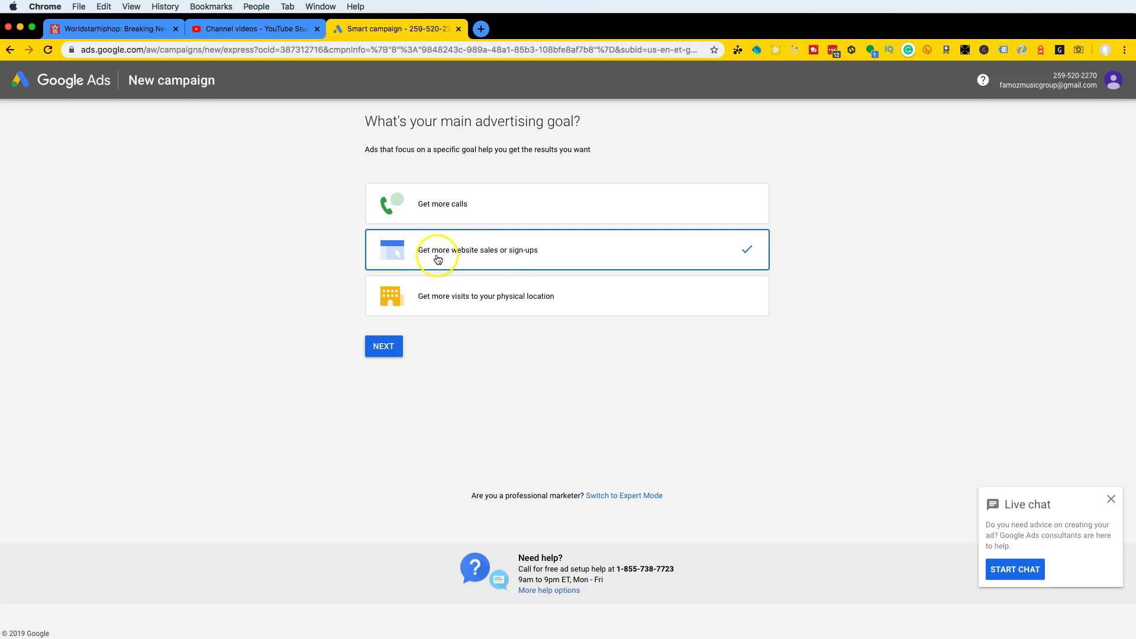
{"action": "left_click", "coordinate": [384, 348]}
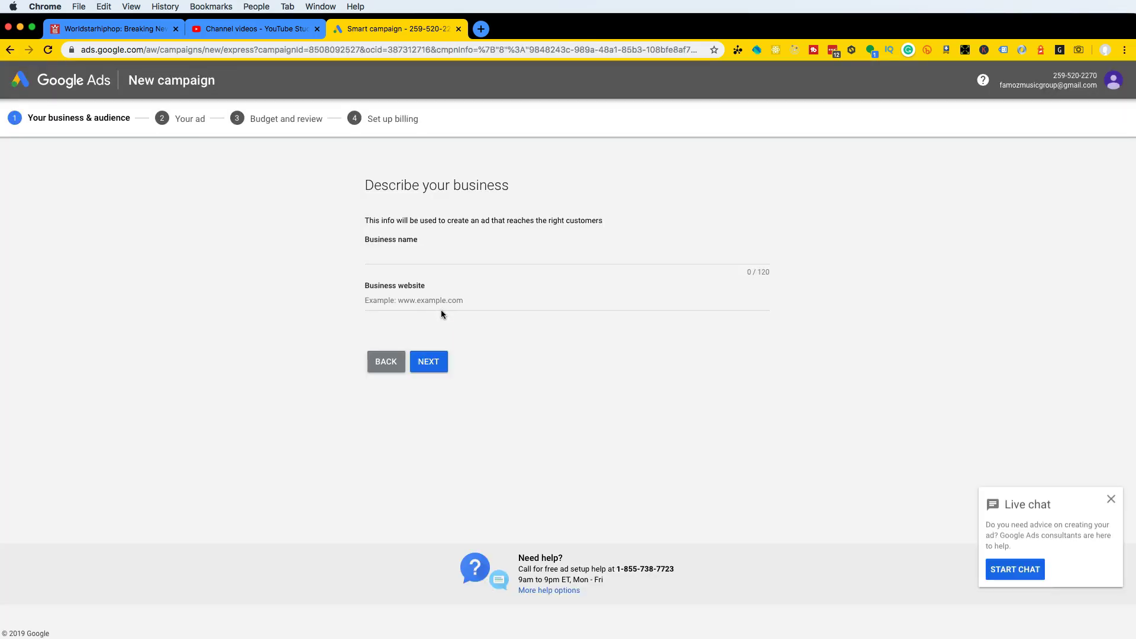
Enter Famoz as the business name
{"action": "left_click", "coordinate": [421, 261]}
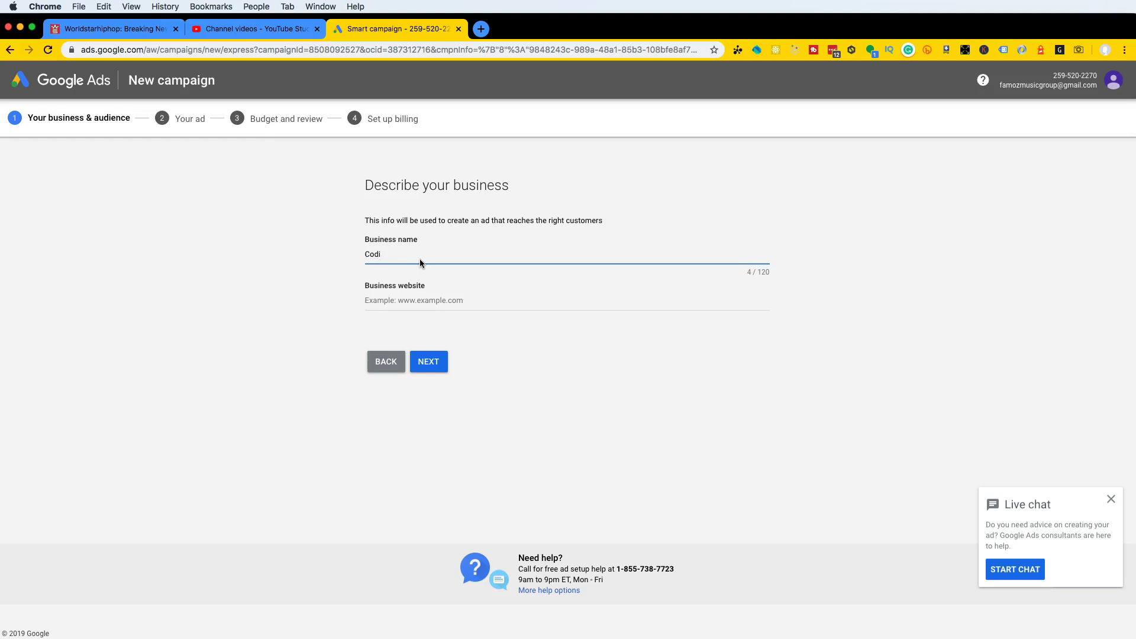
{"action": "key", "text": "BackSpace"}
{"action": "key", "text": "BackSpace"}
{"action": "key", "text": "BackSpace"}
{"action": "key", "text": "BackSpace"}
{"action": "type", "text": "Fam"}
Set the business website to codingphase.com, fixing the rejected URL, and continue to customer location
{"action": "left_click", "coordinate": [429, 303]}
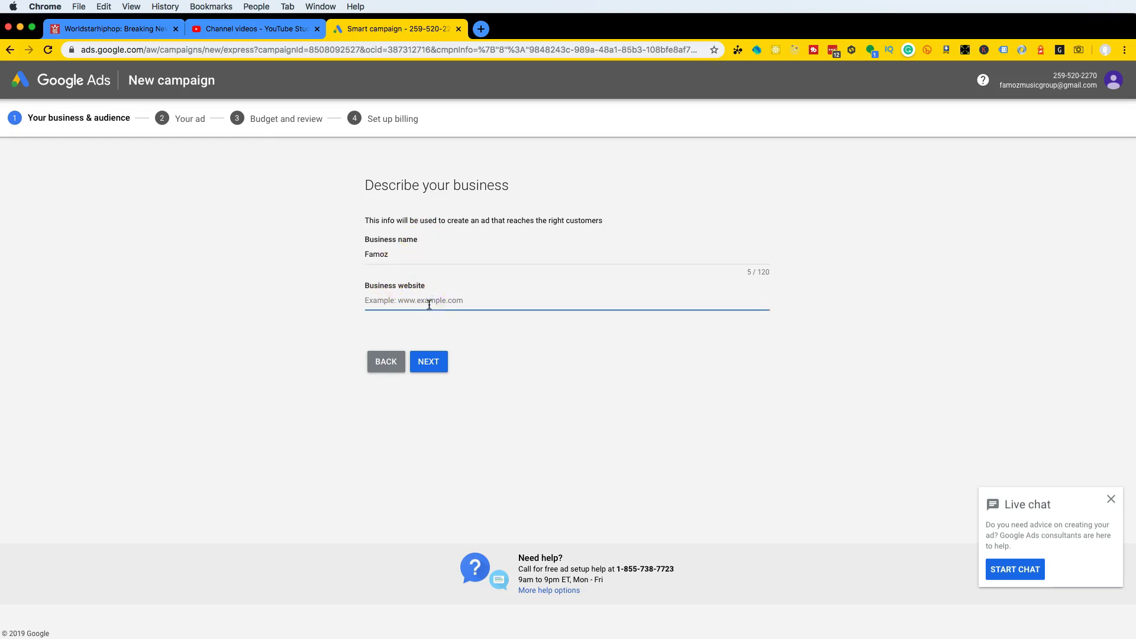
{"action": "type", "text": "htt"}
{"action": "key", "text": "BackSpace"}
{"action": "key", "text": "BackSpace"}
{"action": "key", "text": "BackSpace"}
{"action": "type", "text": "ww"}
{"action": "left_click", "coordinate": [426, 363]}
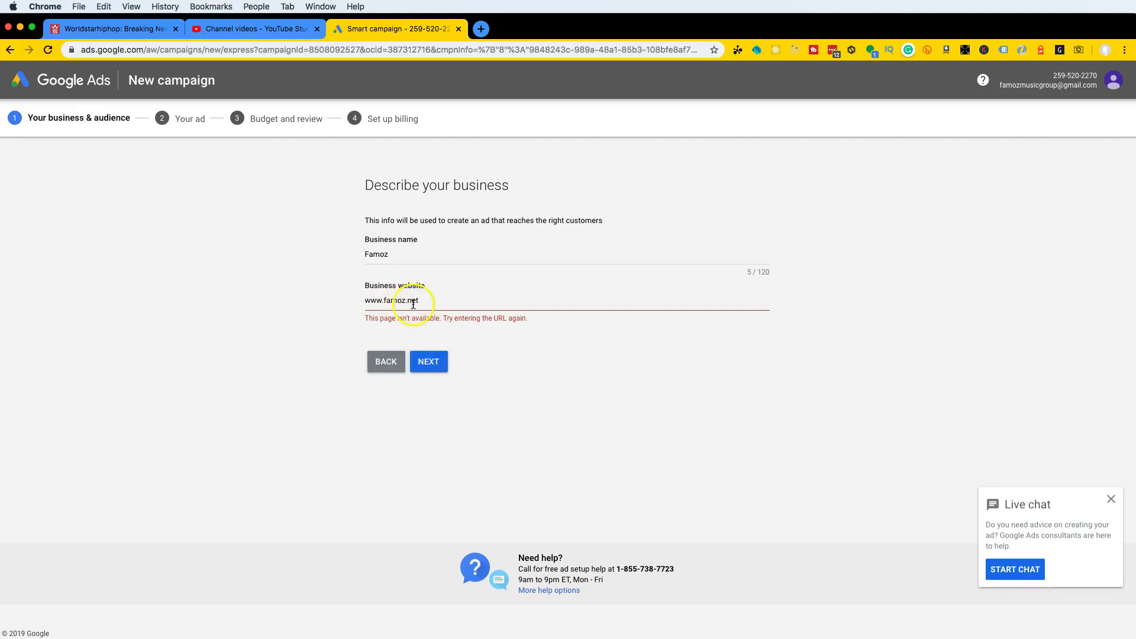
{"action": "left_click", "coordinate": [435, 300]}
{"action": "double_click", "coordinate": [435, 300]}
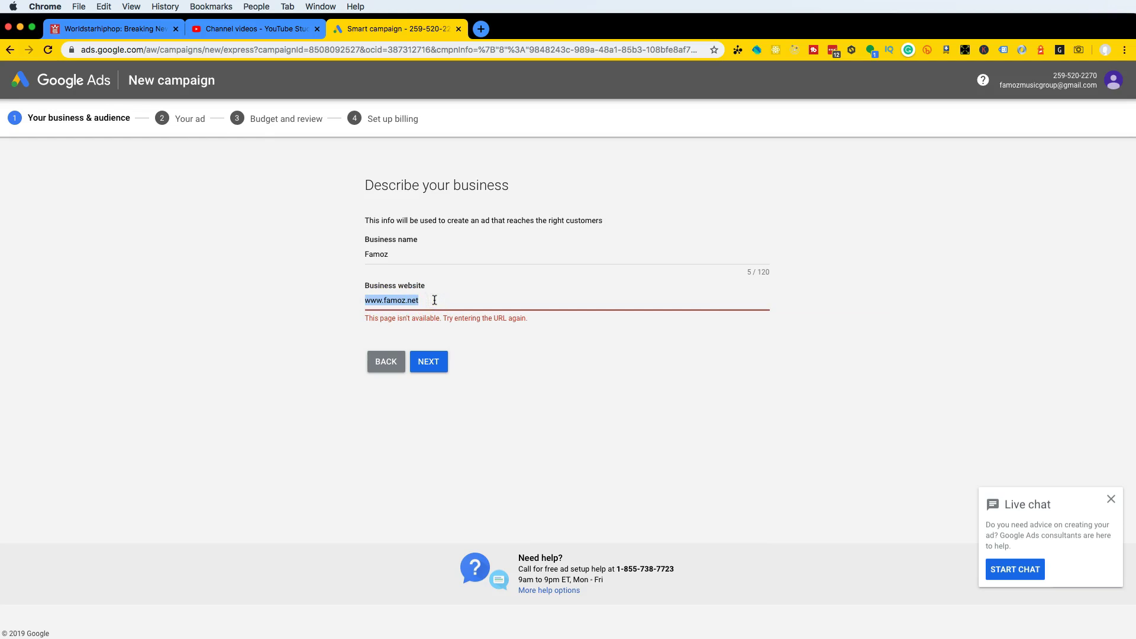
{"action": "type", "text": "codingphase.com"}
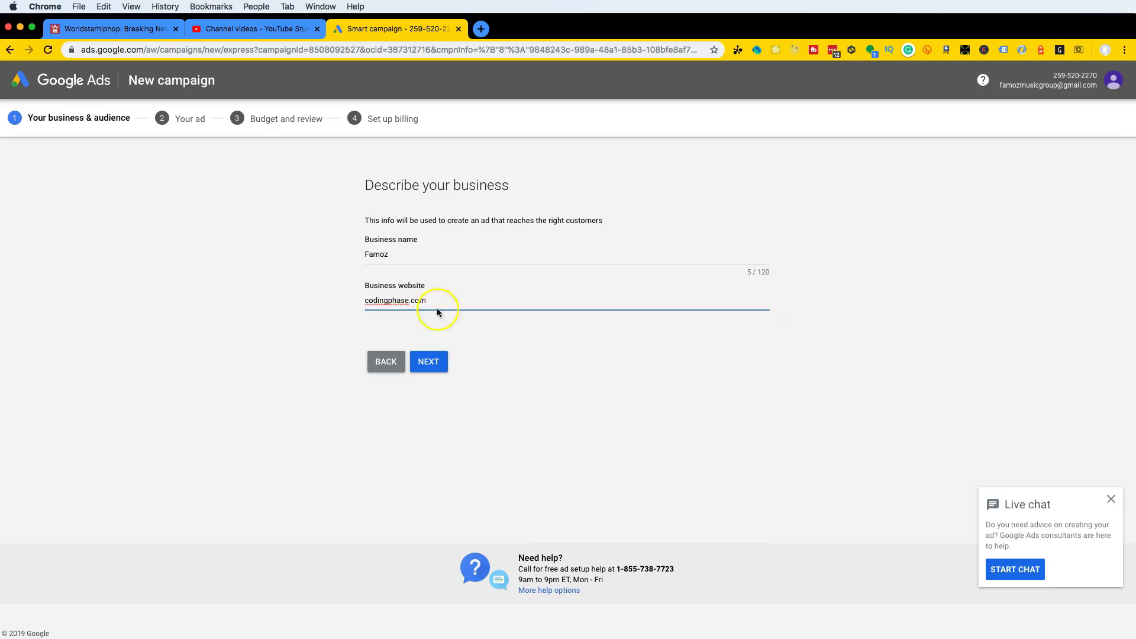
{"action": "left_click", "coordinate": [427, 360]}
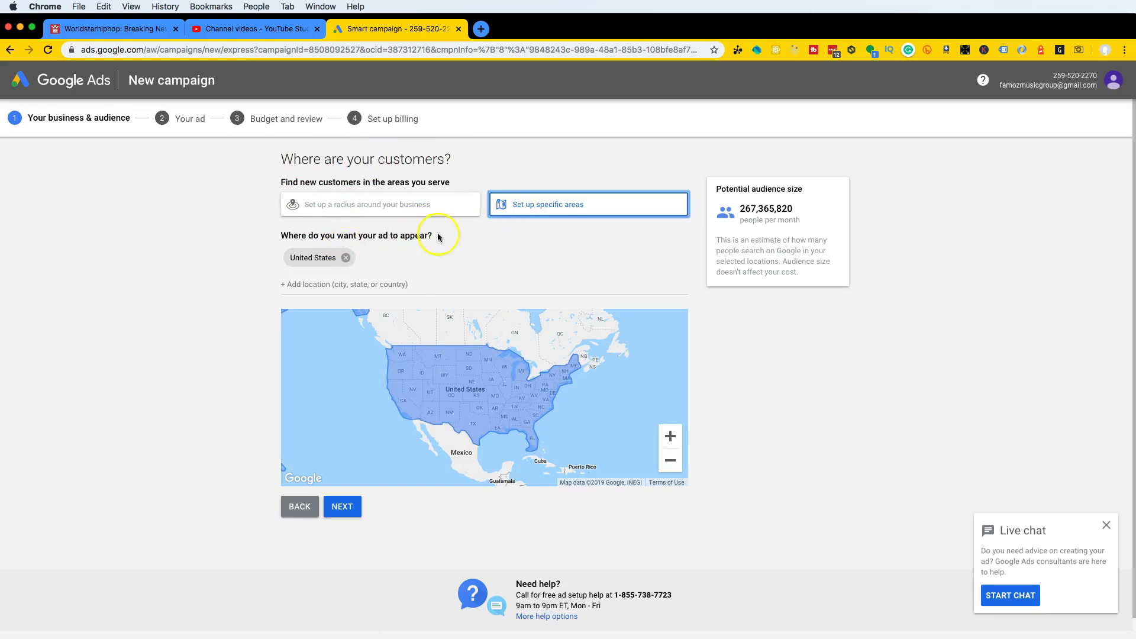
Keep the United States as the target area and add keyword themes coding courses, code school, coding programs, coding for beginners
{"action": "left_click", "coordinate": [342, 507]}
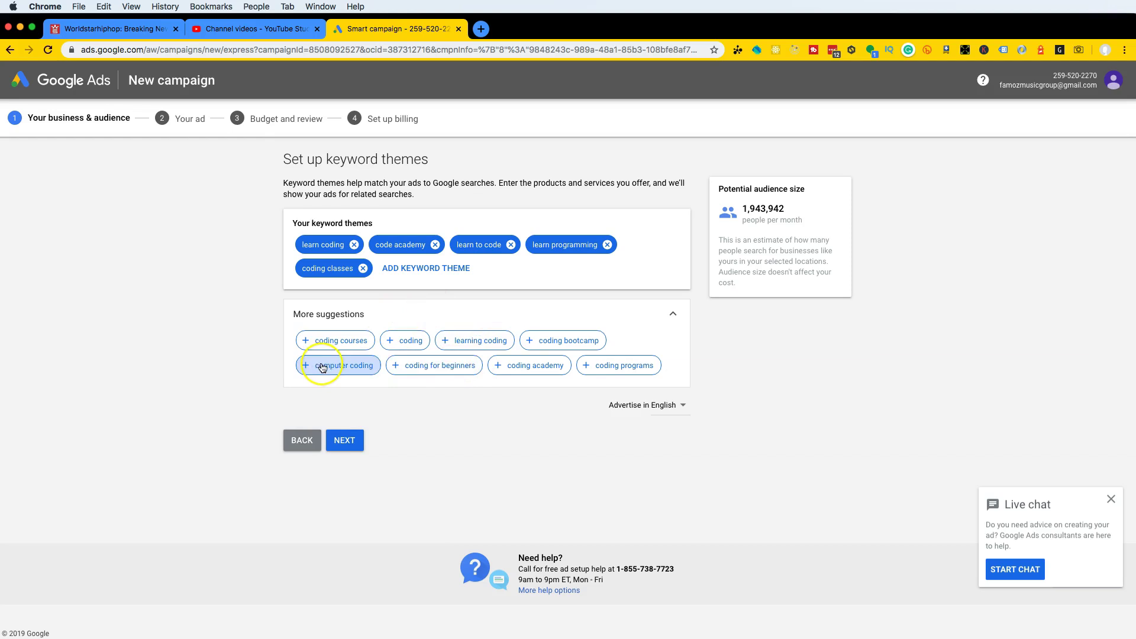
{"action": "left_click", "coordinate": [332, 345]}
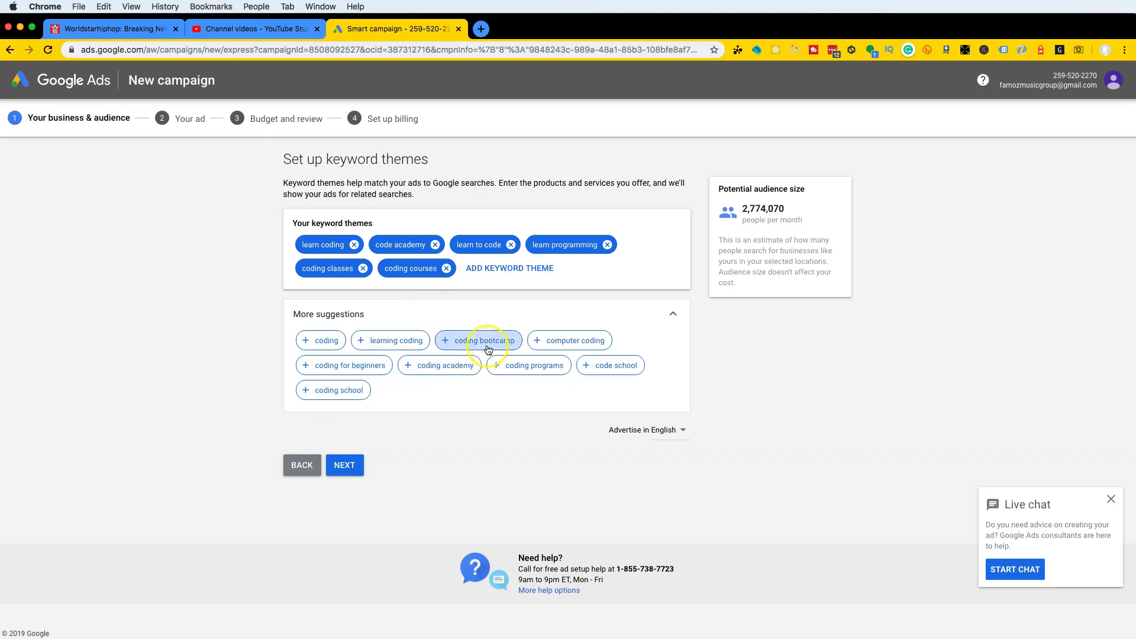
{"action": "left_click", "coordinate": [589, 365]}
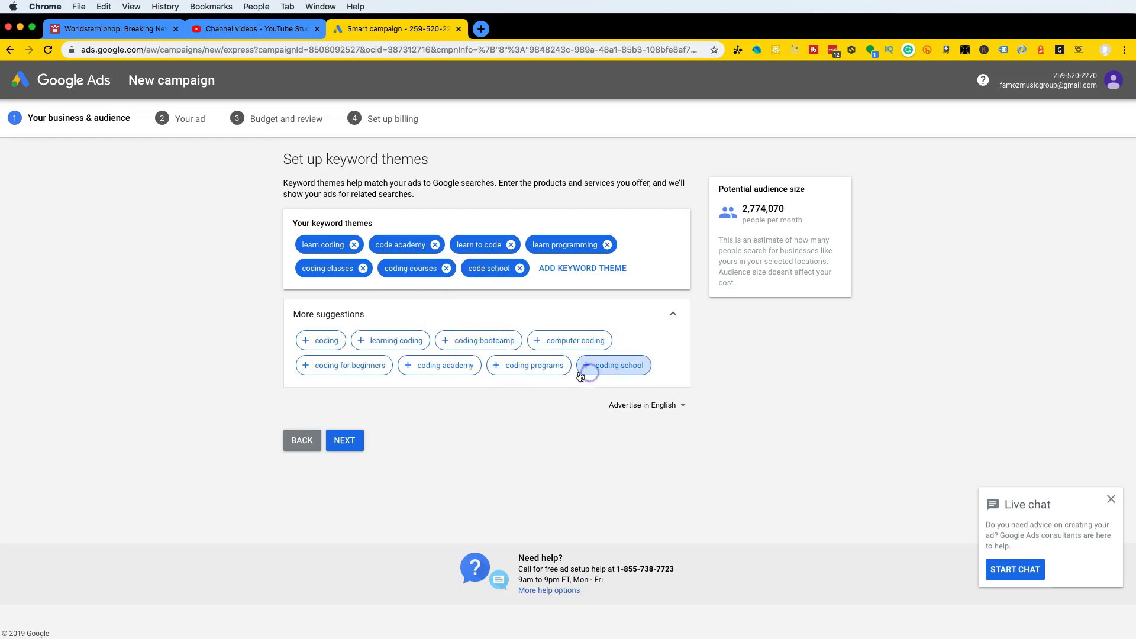
{"action": "left_click", "coordinate": [511, 366]}
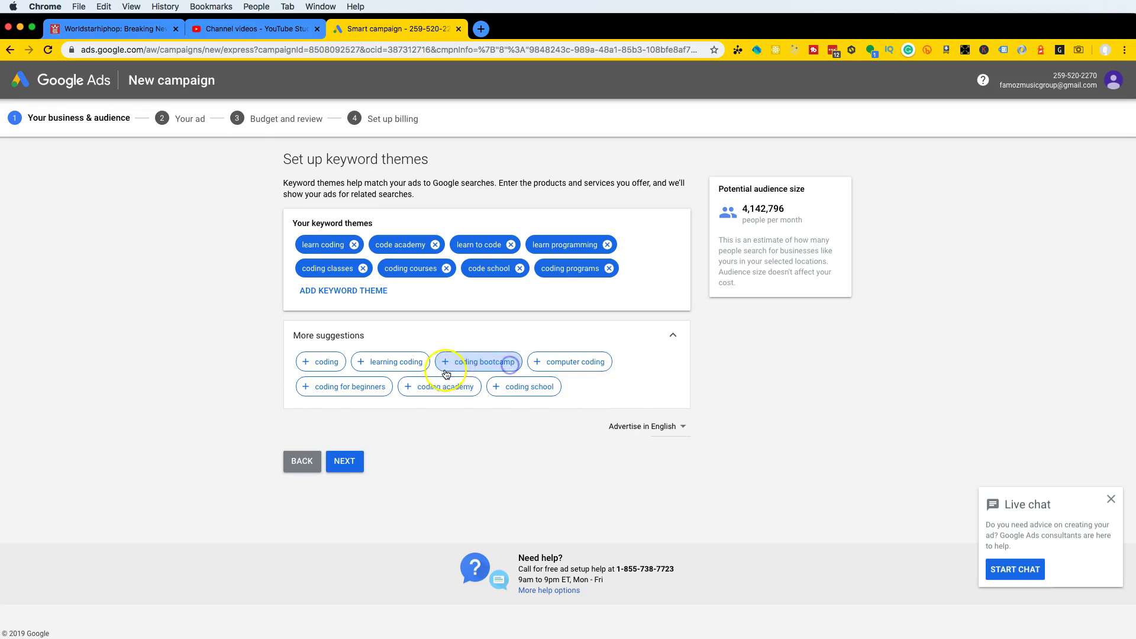
{"action": "left_click", "coordinate": [368, 389]}
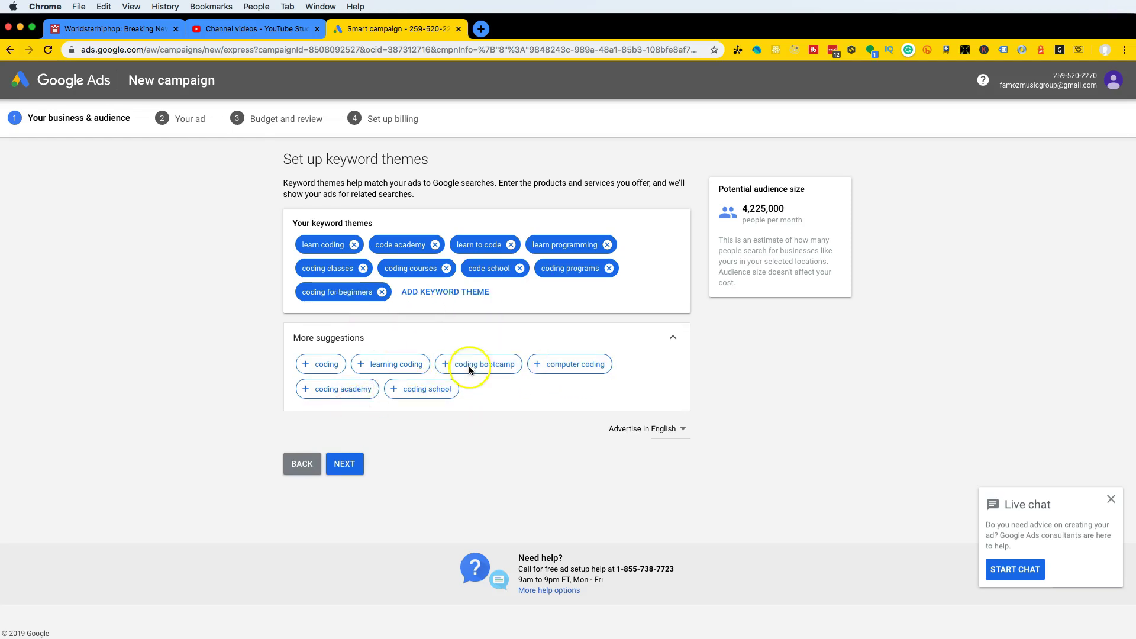
{"action": "left_click", "coordinate": [357, 461]}
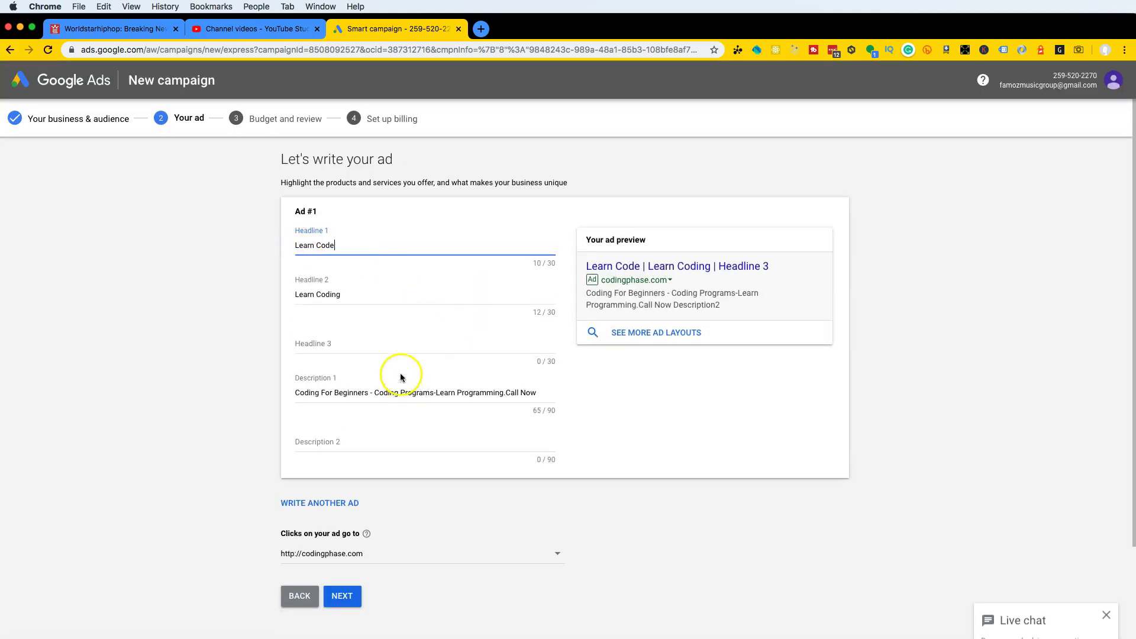
Change the ad's Headline 3 to 'Best Programming courses'
{"action": "scroll", "coordinate": [396, 327], "scroll_direction": "down", "scroll_amount": 1}
{"action": "scroll", "coordinate": [385, 342], "scroll_direction": "down", "scroll_amount": 3}
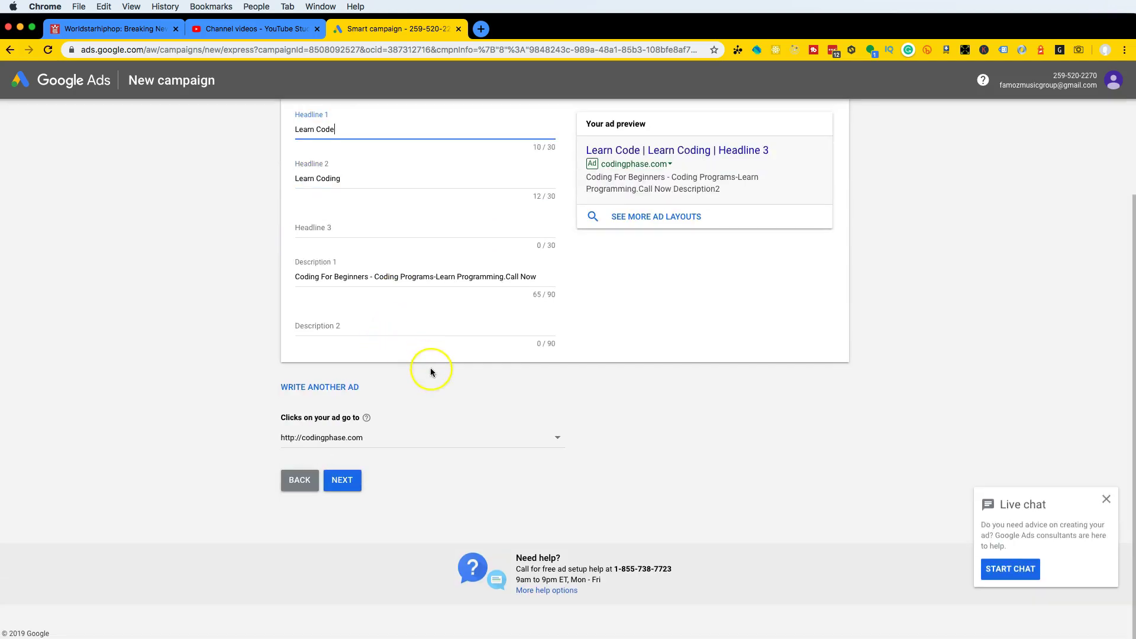
{"action": "scroll", "coordinate": [431, 369], "scroll_direction": "up", "scroll_amount": 4}
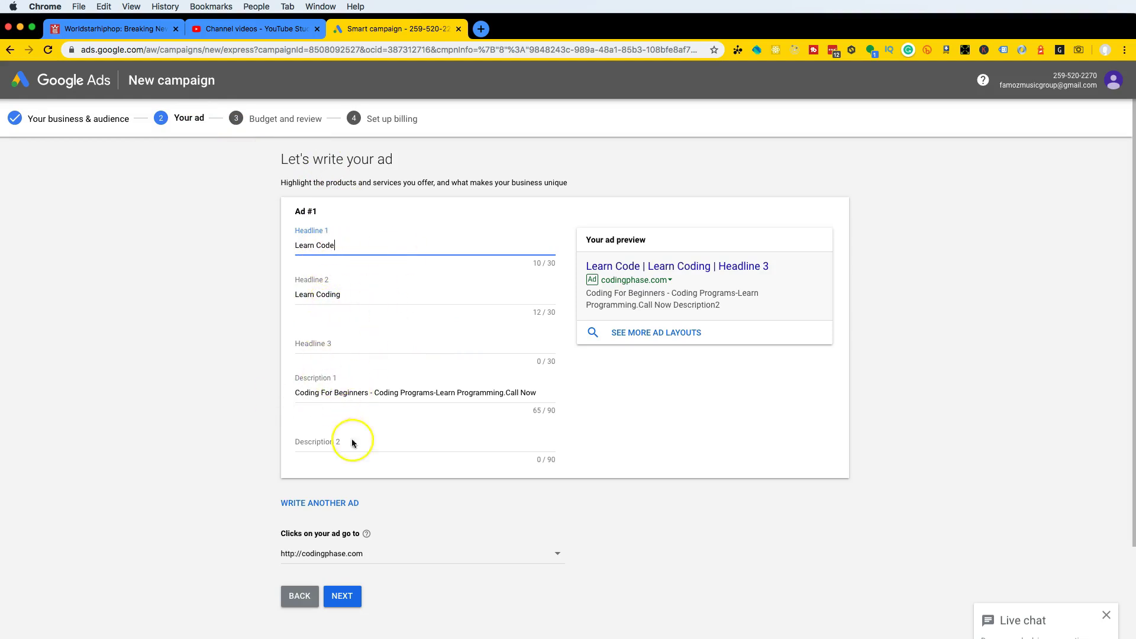
{"action": "left_click", "coordinate": [342, 598]}
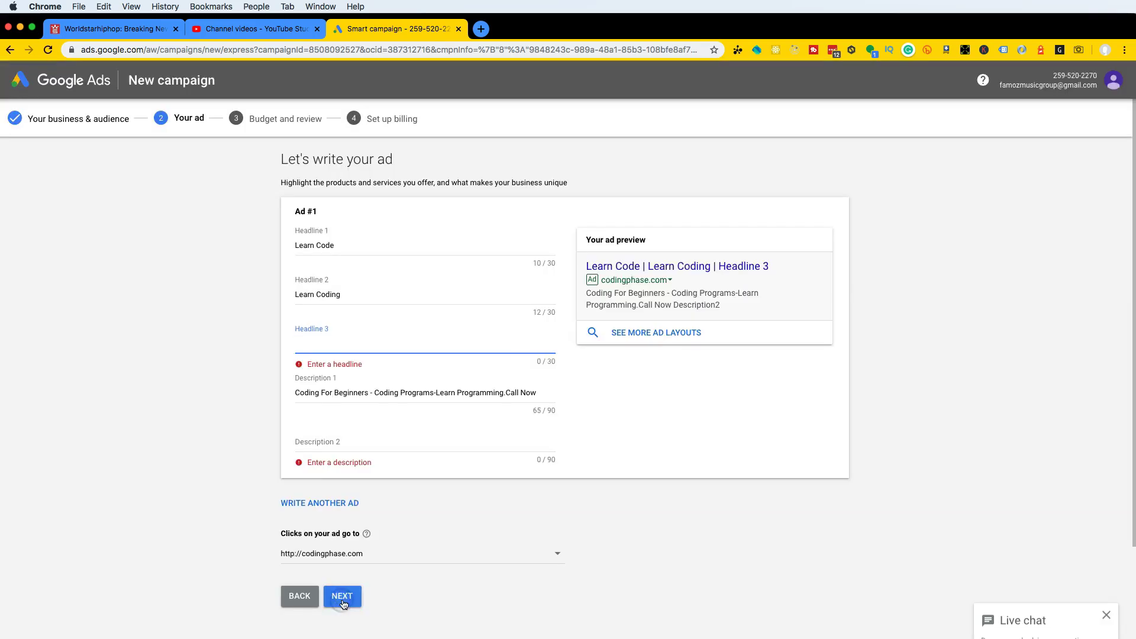
{"action": "left_click", "coordinate": [362, 346]}
{"action": "type", "text": "Learn to code"}
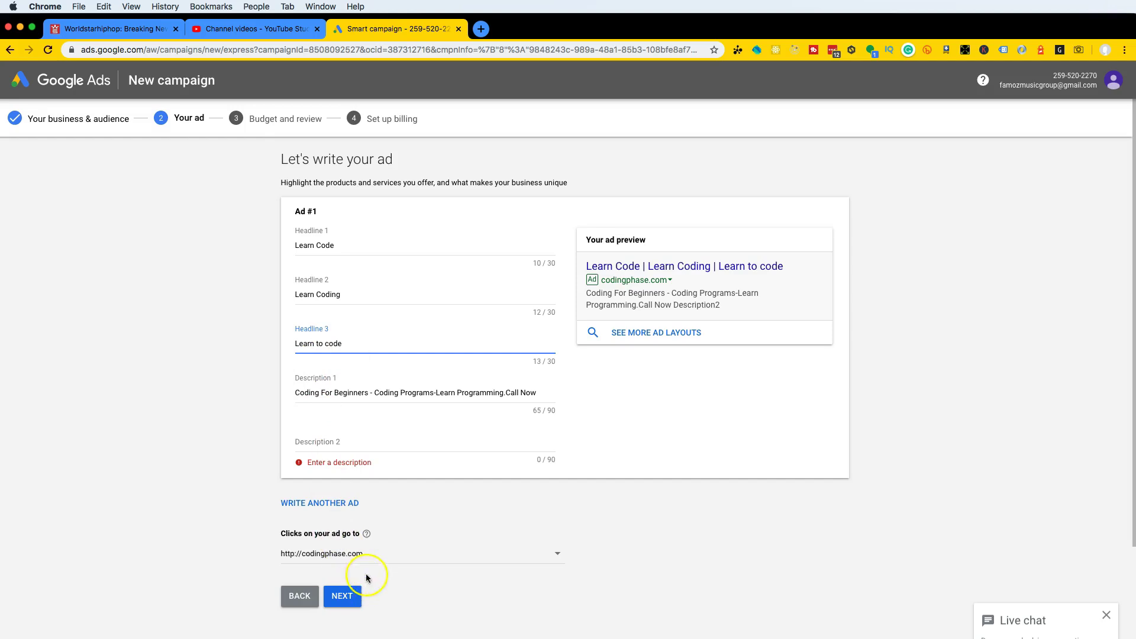
{"action": "left_click", "coordinate": [352, 346]}
{"action": "triple_click", "coordinate": [352, 346]}
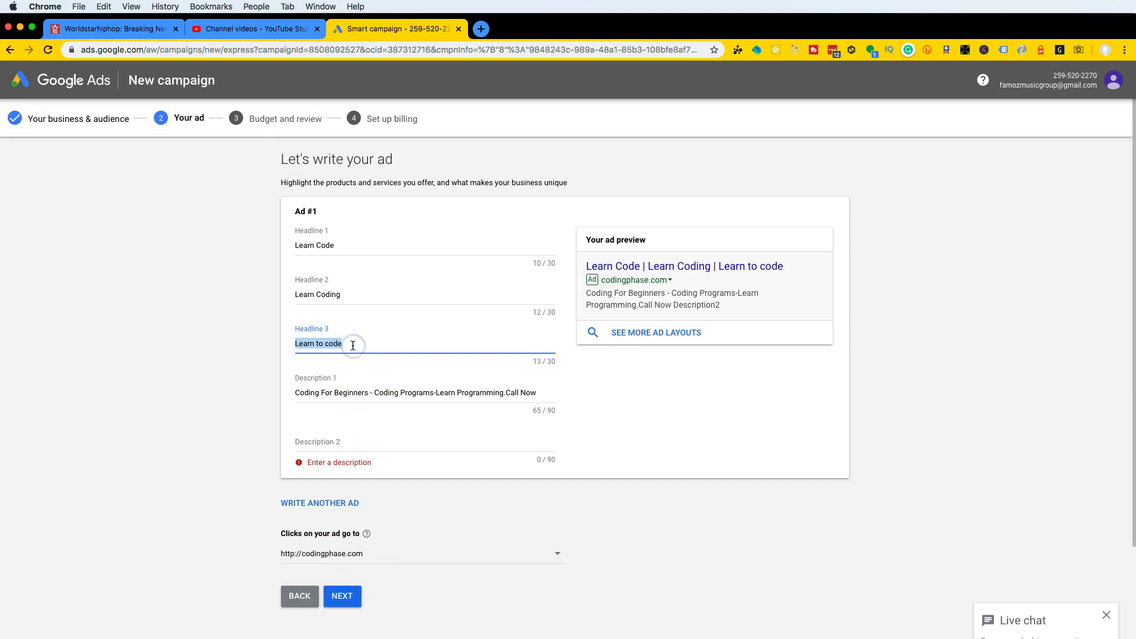
{"action": "type", "text": "Best Program"}
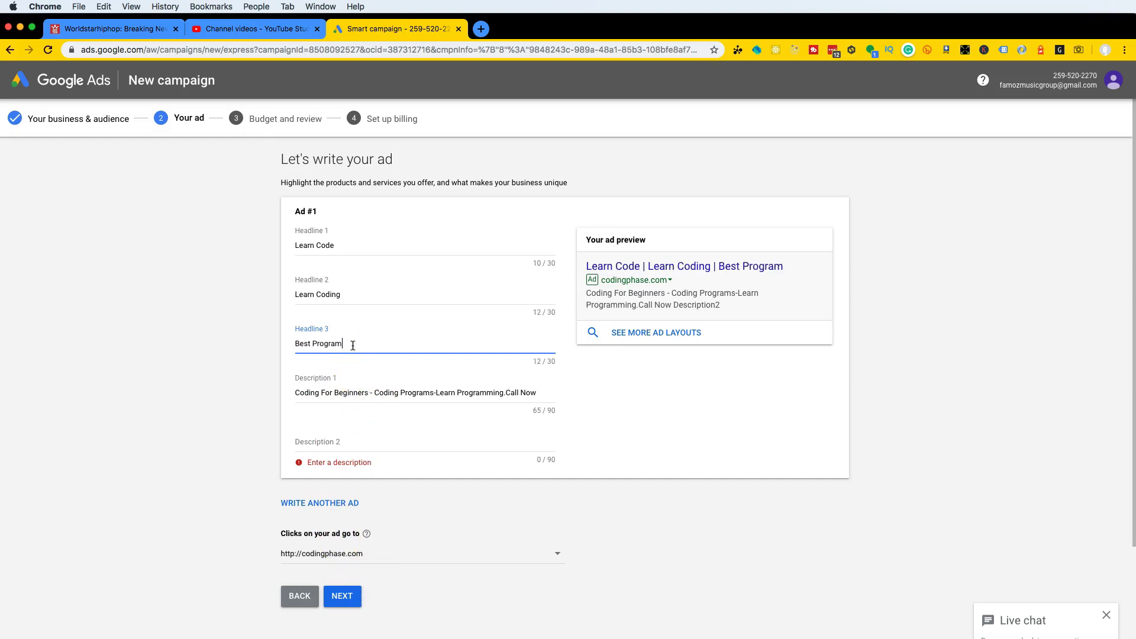
{"action": "type", "text": "ming courses"}
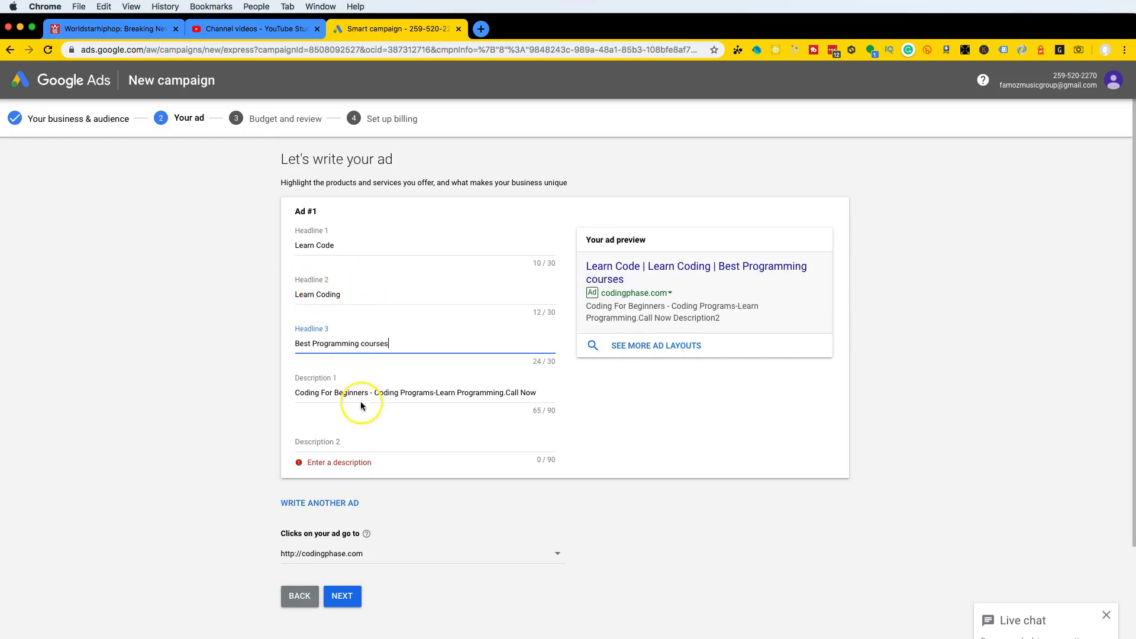
Write Description 2 as 'learn html css javascript' and continue to the budget step
{"action": "left_click", "coordinate": [372, 443]}
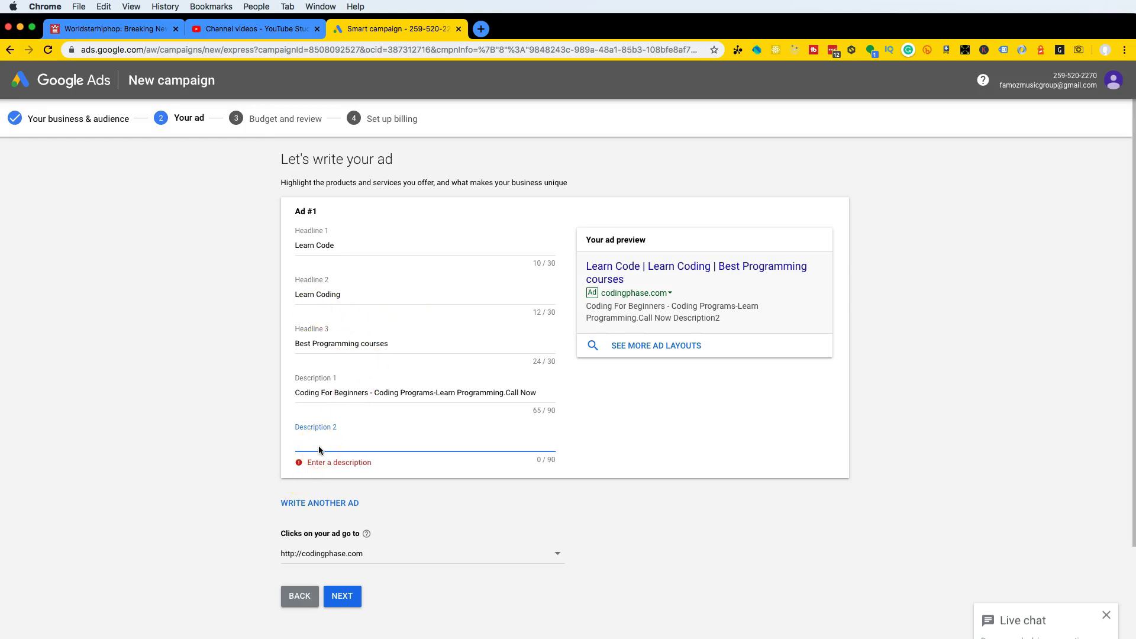
{"action": "type", "text": "w"}
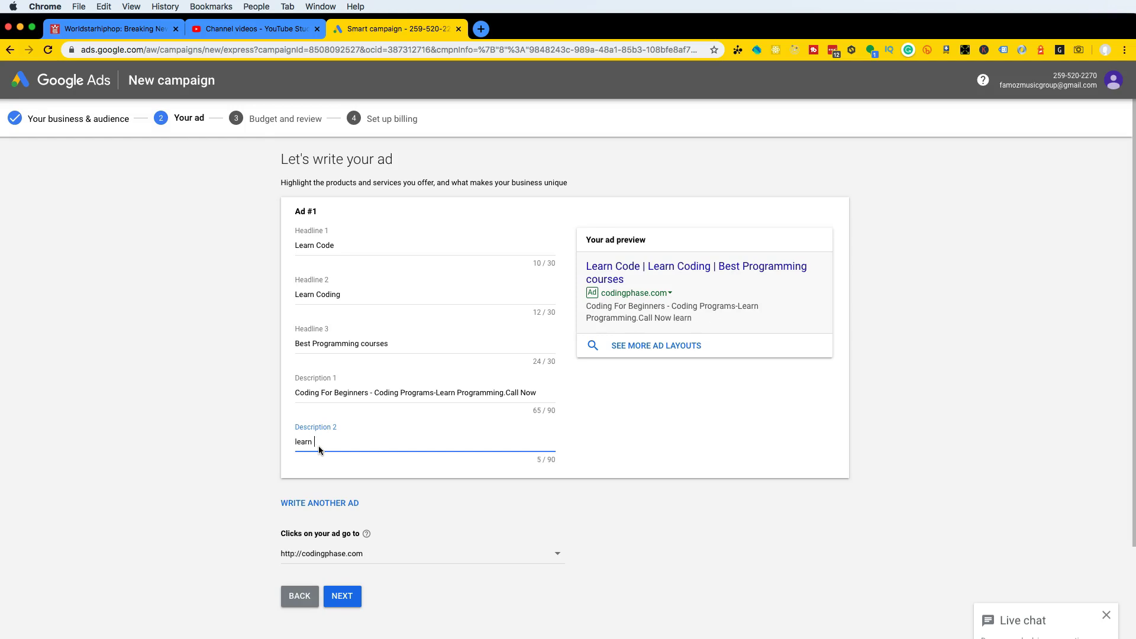
{"action": "type", "text": "javascript"}
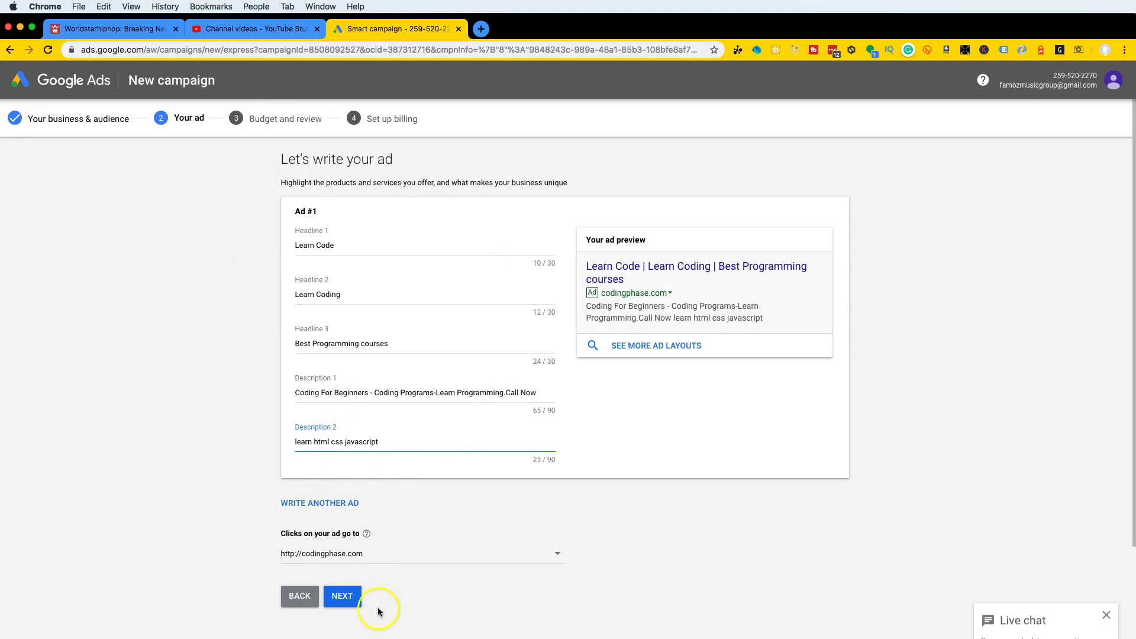
{"action": "left_click", "coordinate": [342, 596]}
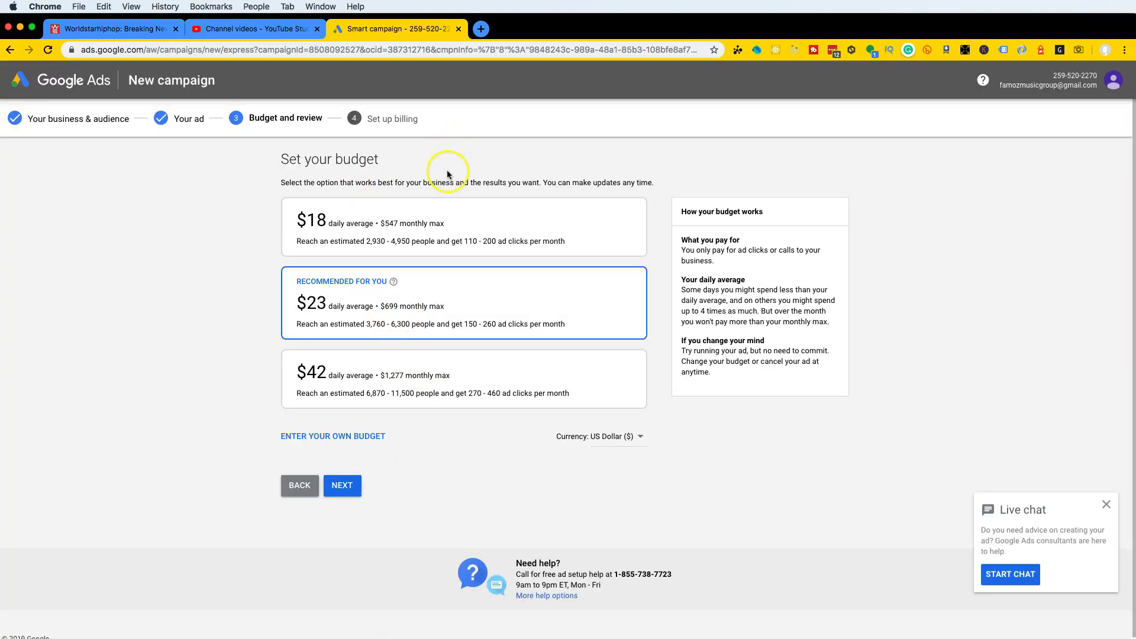
Choose the $18 daily budget, review the campaign settings, and continue to billing
{"action": "scroll", "coordinate": [447, 172], "scroll_direction": "down", "scroll_amount": 1}
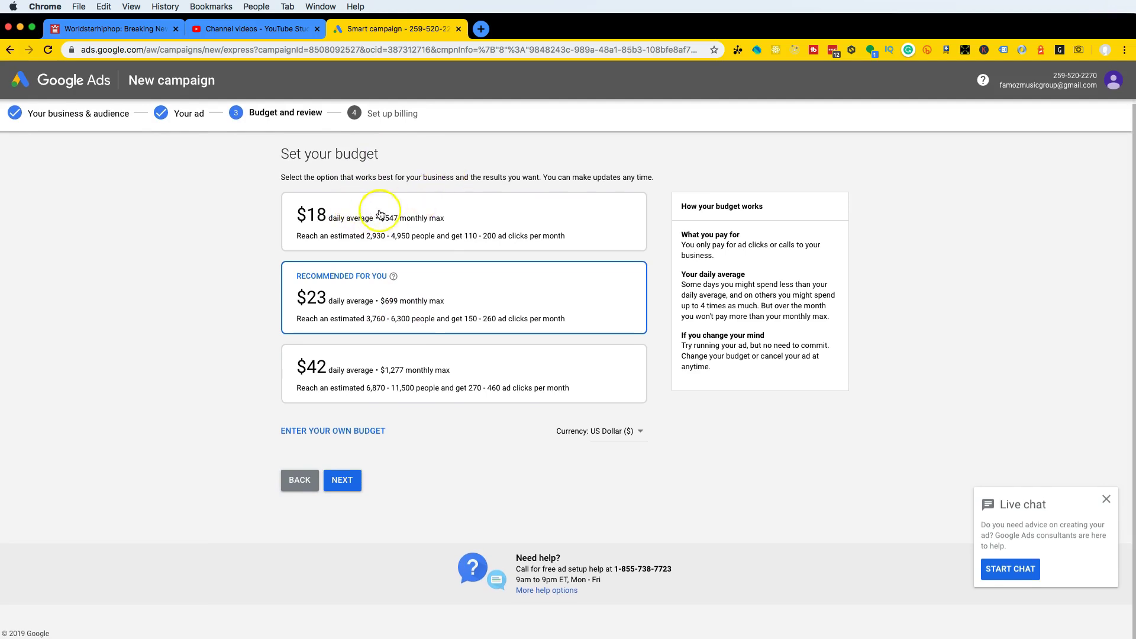
{"action": "left_click", "coordinate": [362, 239]}
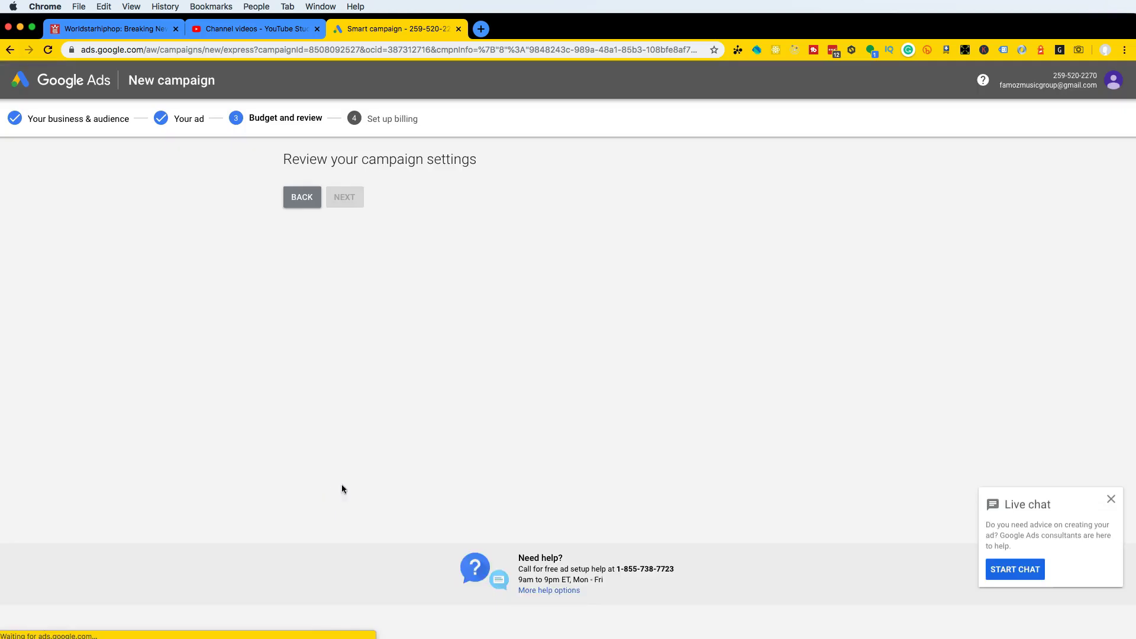
{"action": "scroll", "coordinate": [237, 299], "scroll_direction": "down", "scroll_amount": 1}
{"action": "scroll", "coordinate": [237, 299], "scroll_direction": "down", "scroll_amount": 4}
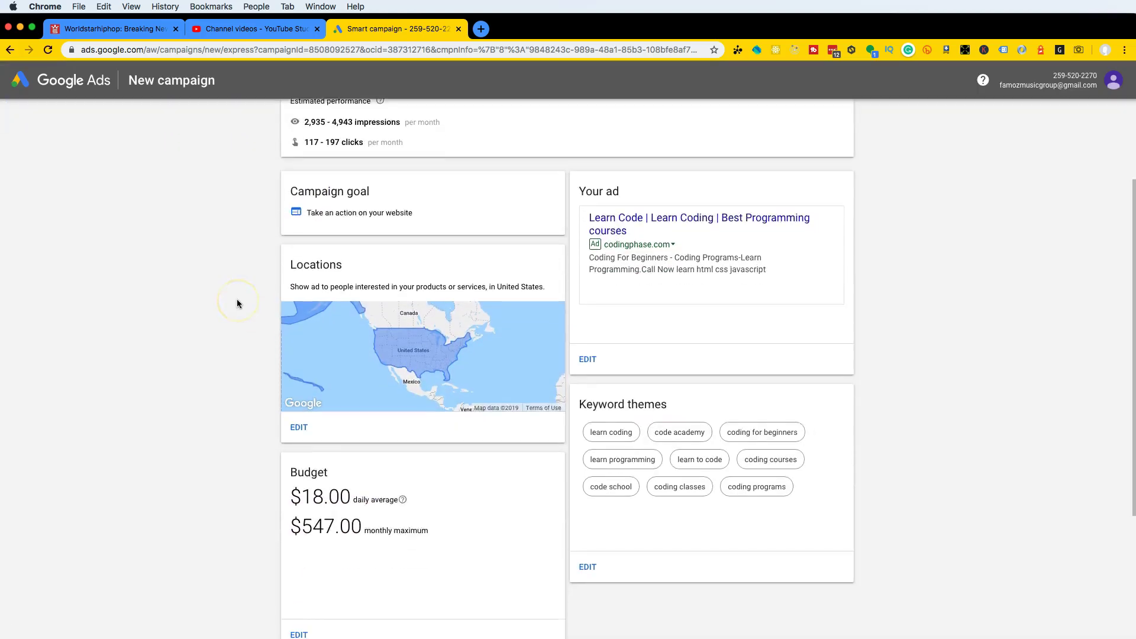
{"action": "scroll", "coordinate": [642, 163], "scroll_direction": "up", "scroll_amount": 1}
{"action": "scroll", "coordinate": [637, 168], "scroll_direction": "up", "scroll_amount": 1}
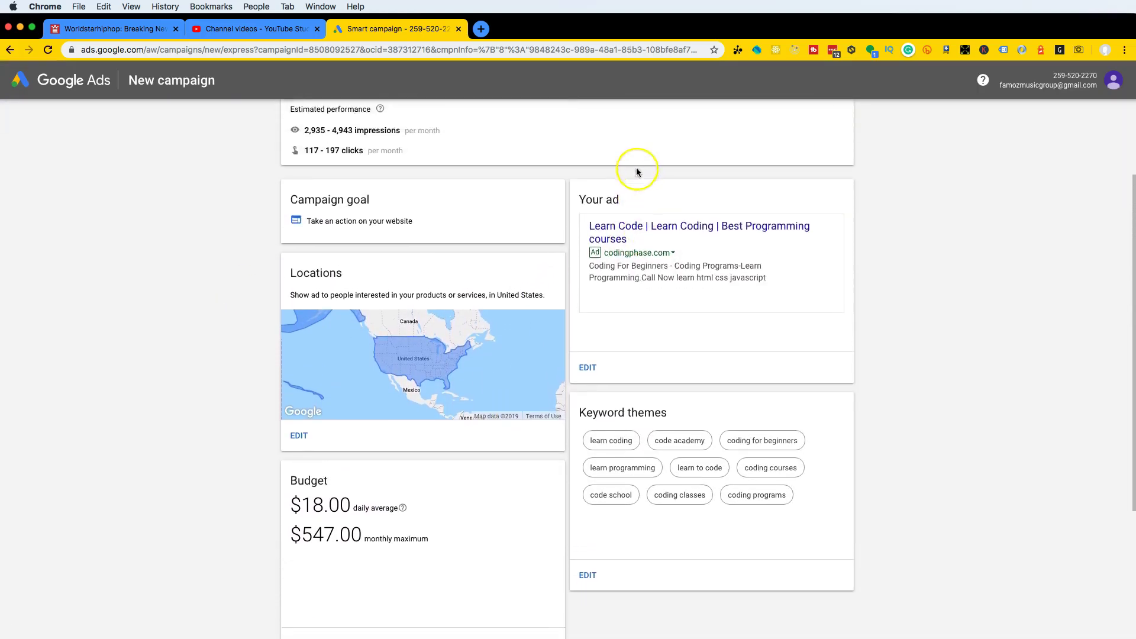
{"action": "scroll", "coordinate": [637, 168], "scroll_direction": "down", "scroll_amount": 4}
{"action": "left_click", "coordinate": [347, 479]}
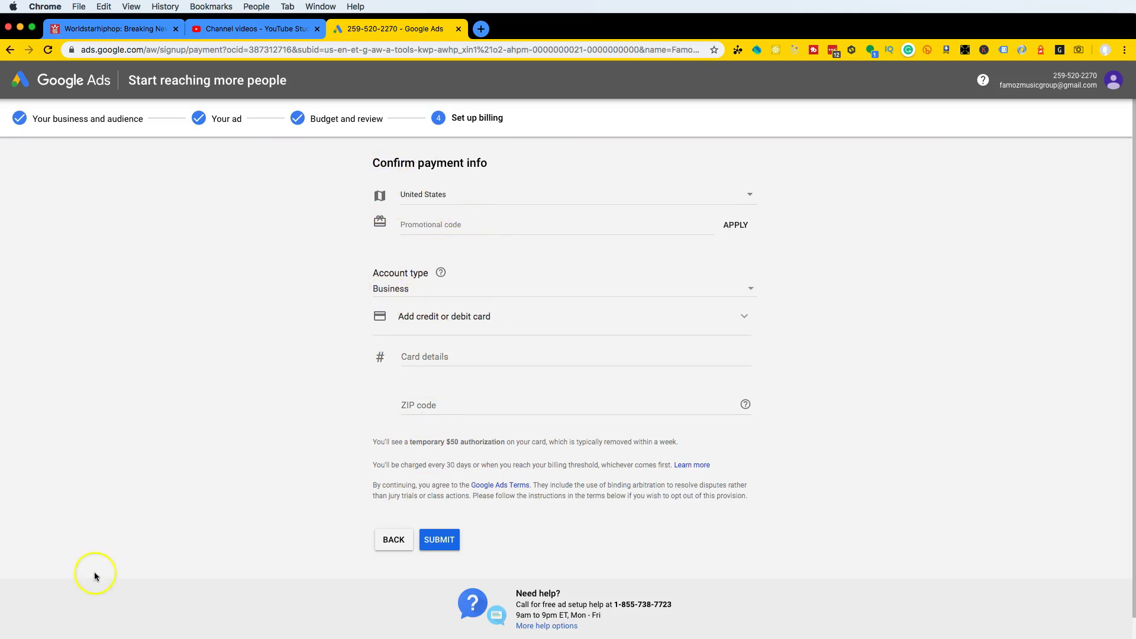
Submit the billing information to finish the campaign setup
{"action": "left_click", "coordinate": [41, 637]}
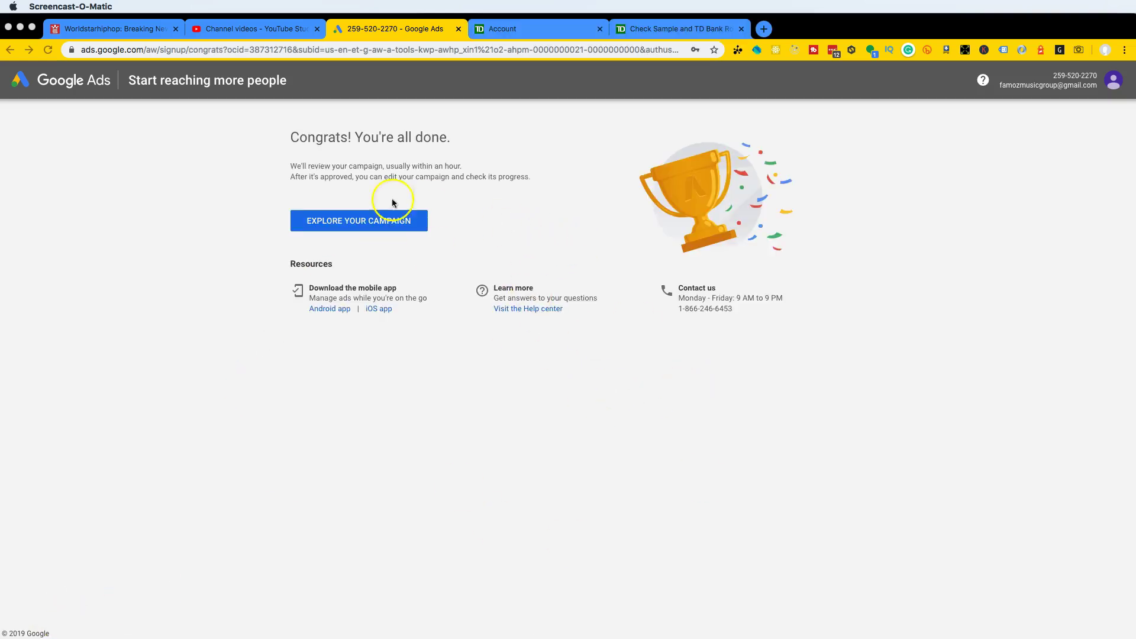
Open the new campaign, then go to the All campaigns overview showing Learn Code pending review
{"action": "left_click", "coordinate": [346, 225]}
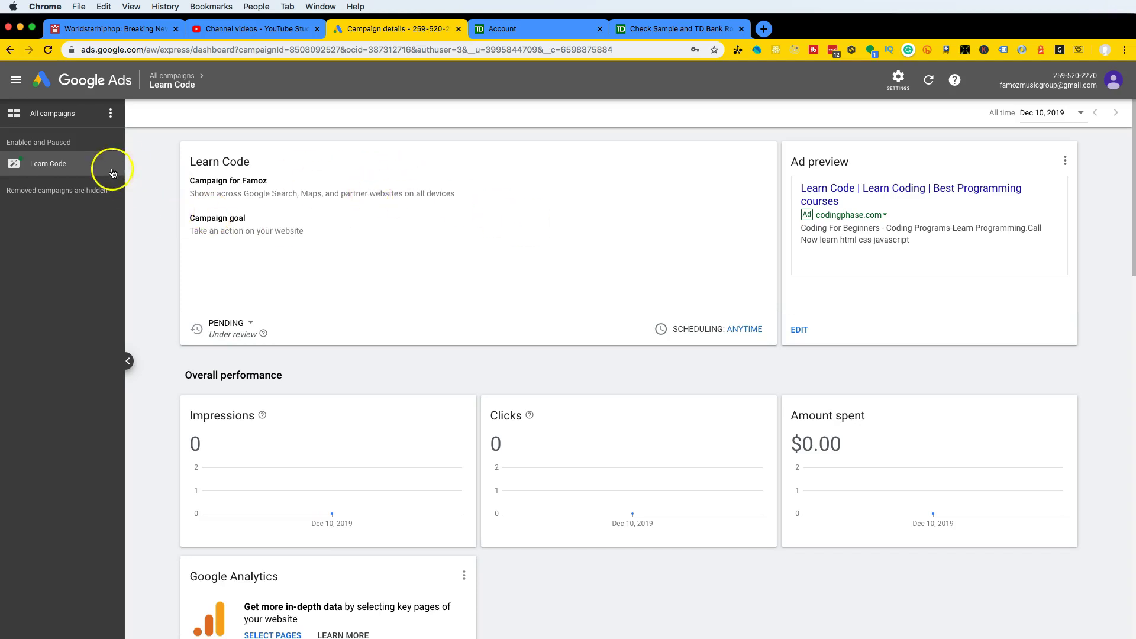
{"action": "left_click", "coordinate": [69, 118]}
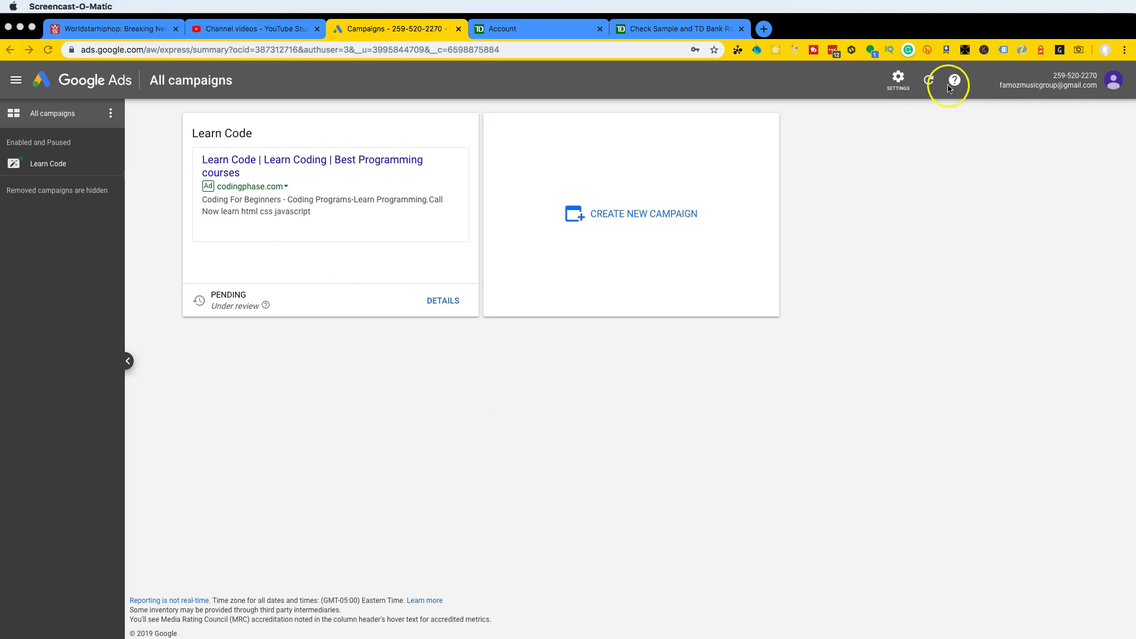
Switch the account to Expert mode from Settings and check the Learn Code campaign's status
{"action": "left_click", "coordinate": [899, 85]}
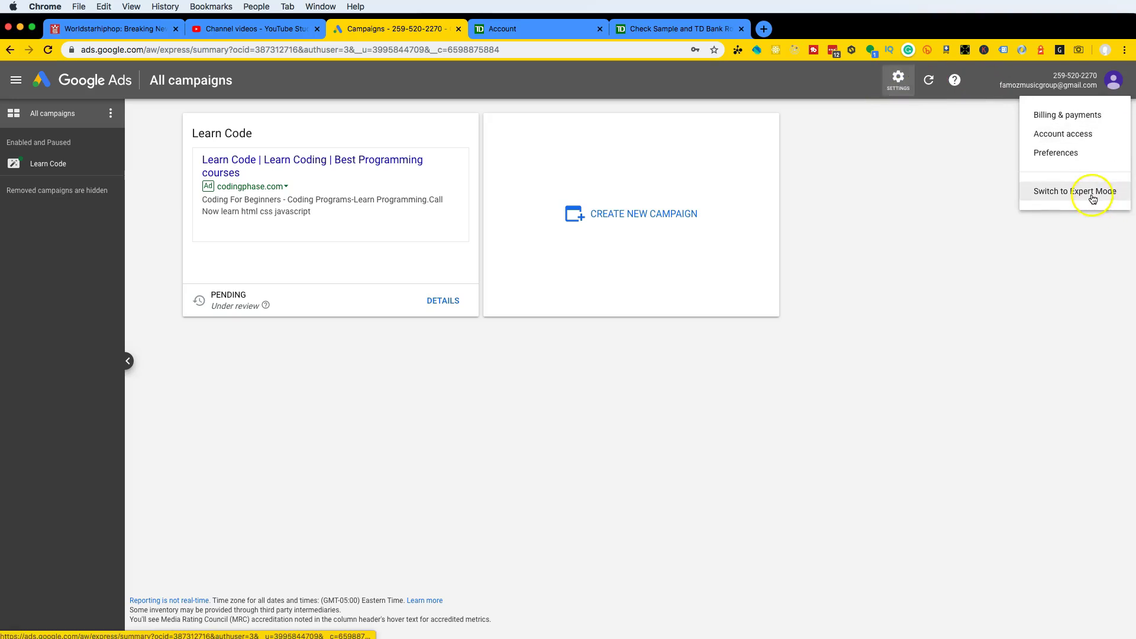
{"action": "left_click", "coordinate": [1093, 199]}
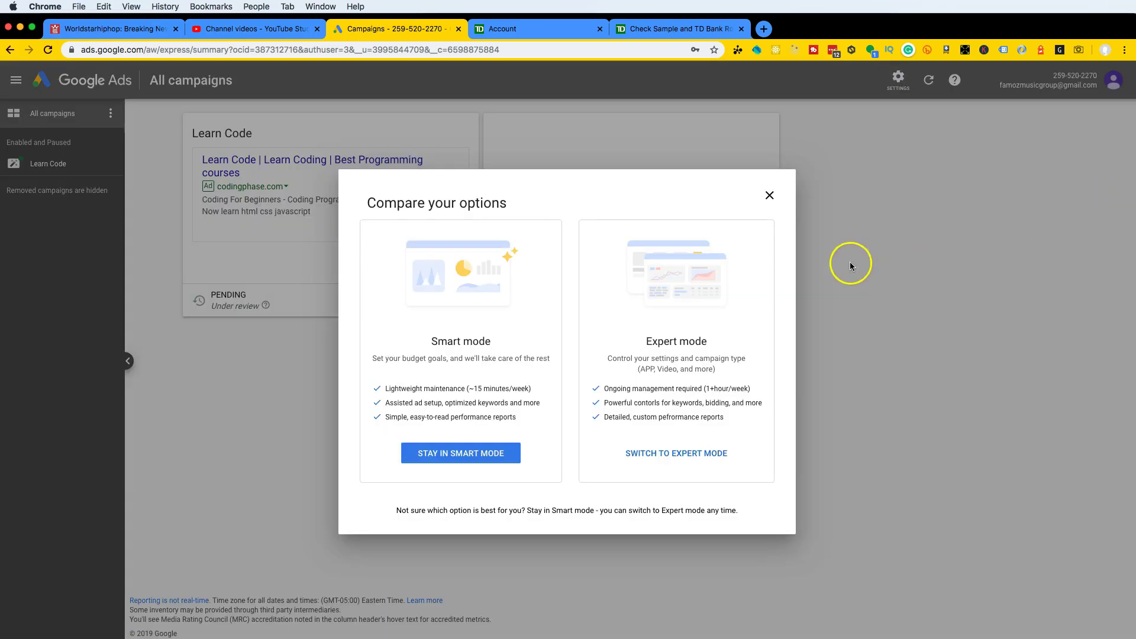
{"action": "left_click", "coordinate": [668, 452]}
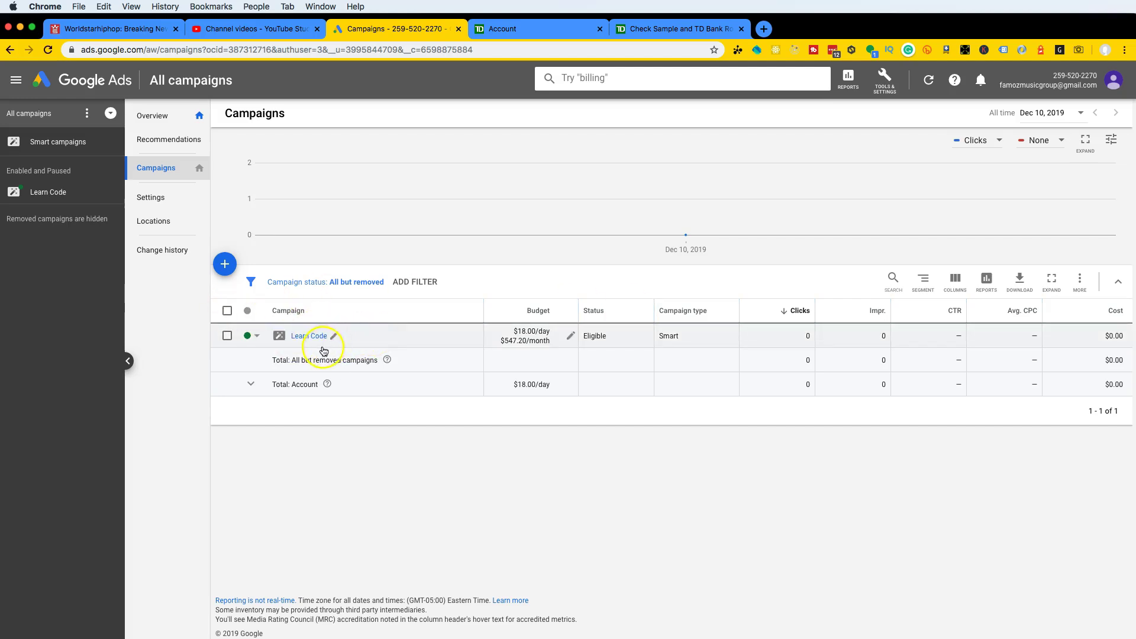
{"action": "left_click", "coordinate": [251, 335]}
Pause the Learn Code Smart campaign from the status control on its row
{"action": "left_click", "coordinate": [264, 362]}
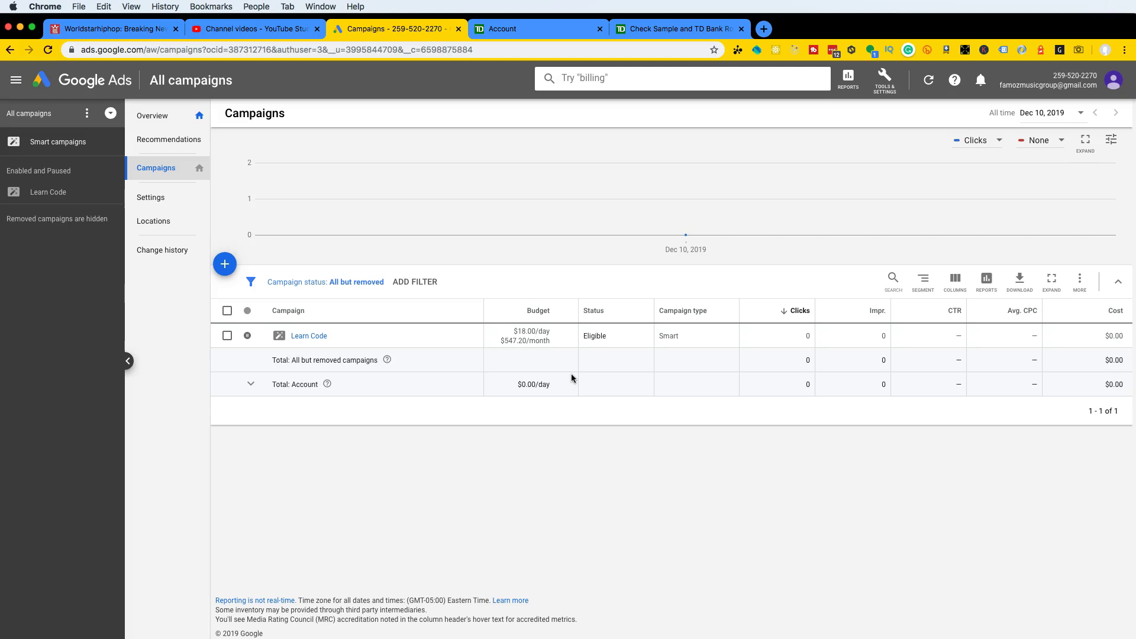
{"action": "key", "text": "alt+p"}
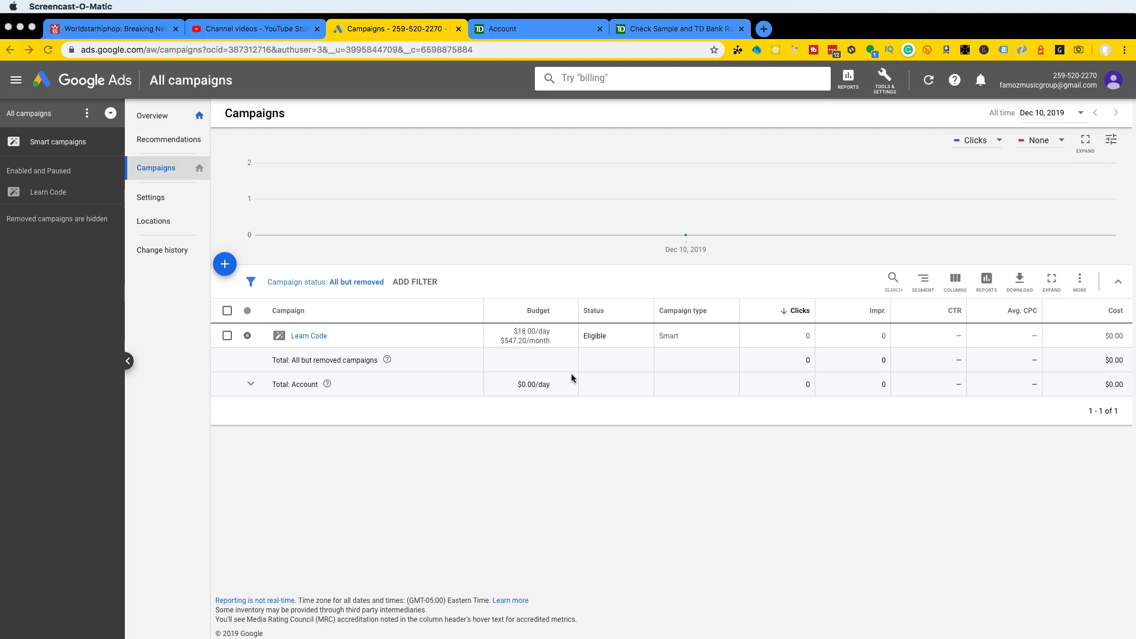